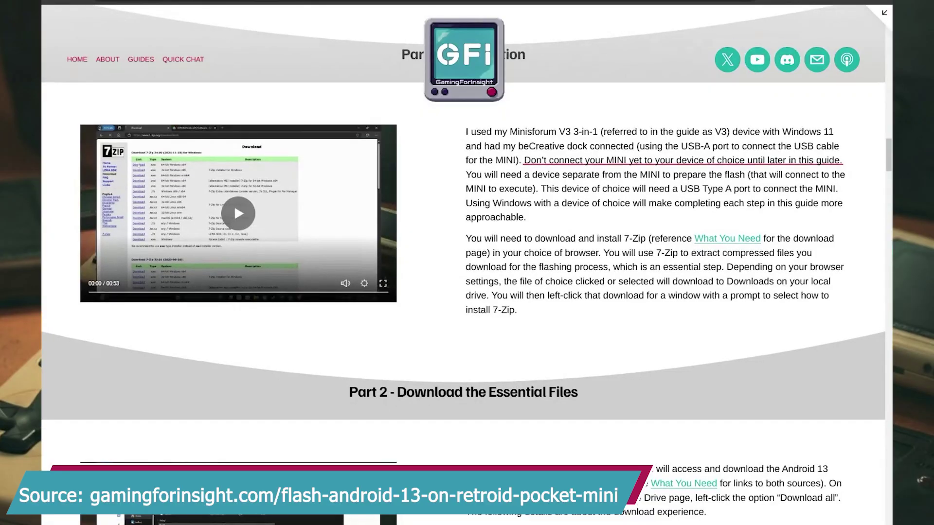
Scroll the Gaming for Insight guide from Part 1 through Part 2 to Part 3.
scroll(584, 305, "down", 15)
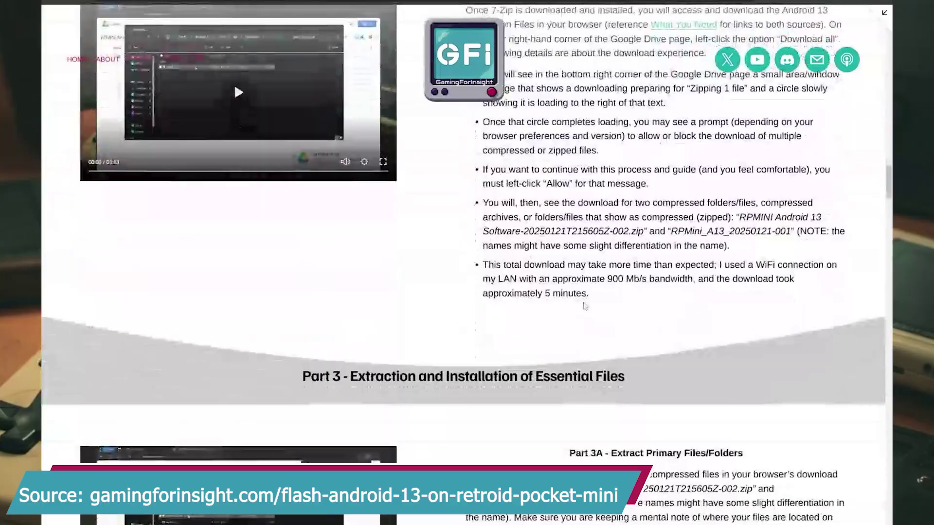
scroll(583, 306, "down", 10)
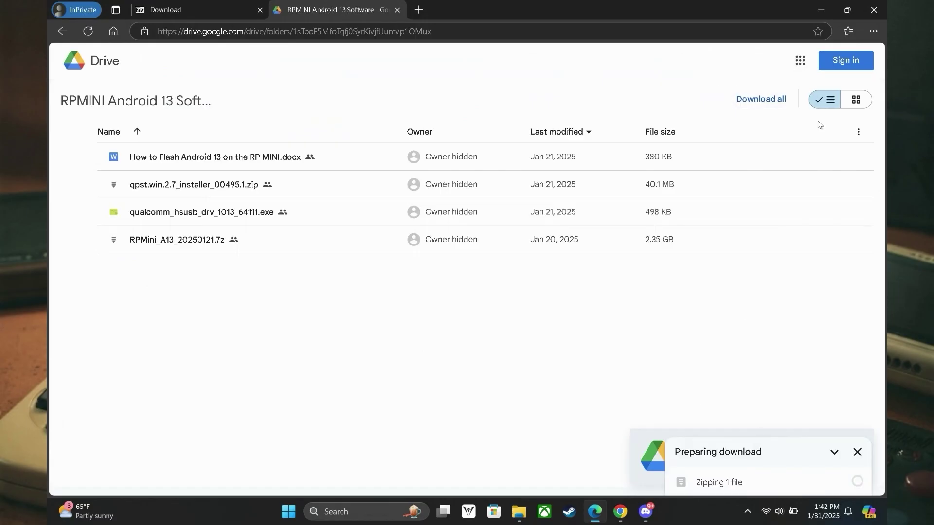
Download all RPMINI Drive files and the 64-bit 7-Zip 24.09 installer, 7z2409-x64.exe.
left_click(831, 481)
left_click(832, 481)
key("super+e")
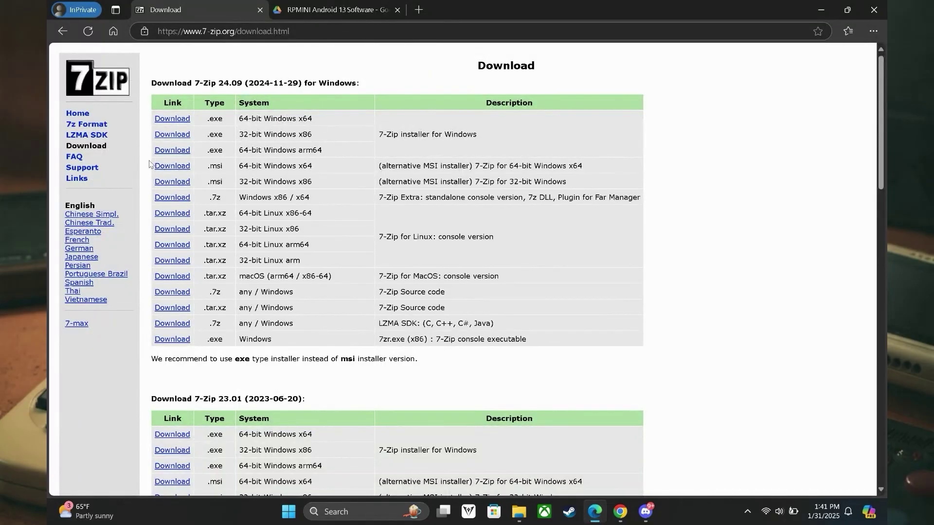
left_click(172, 120)
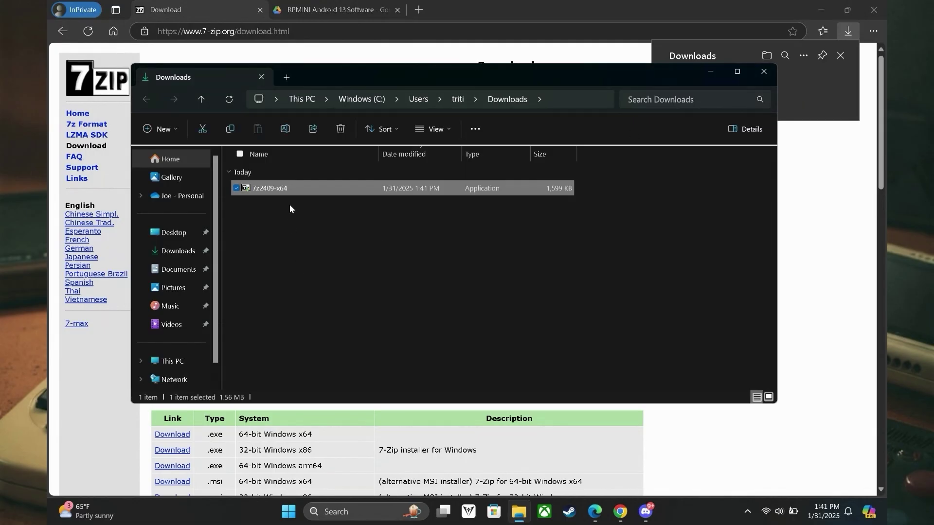
Launch the 7z2409-x64 installer from the Downloads folder.
double_click(265, 188)
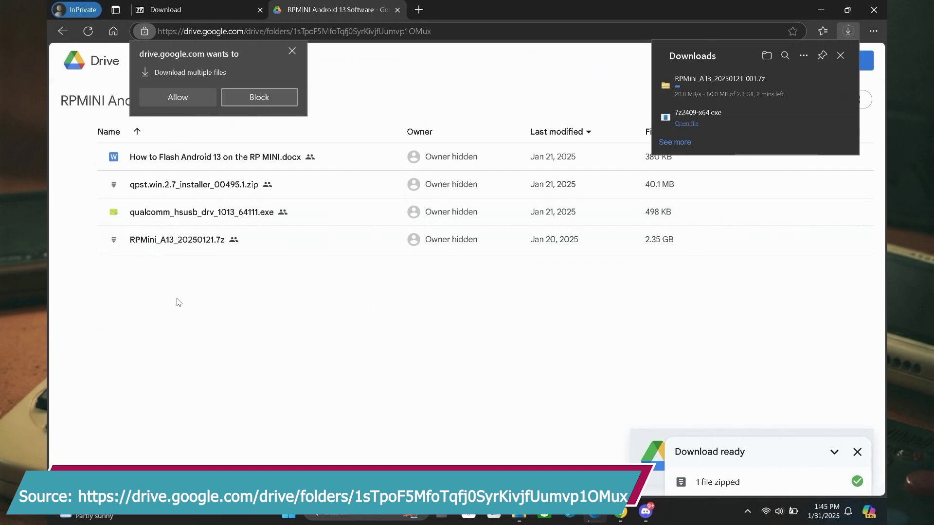
Allow the browser to download multiple files from Google Drive.
left_click(178, 97)
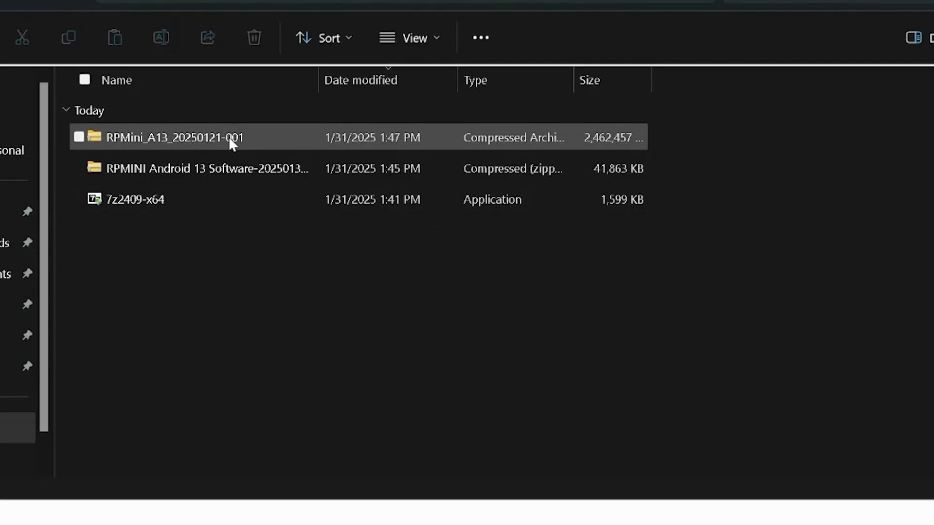
mouse_move(232, 138)
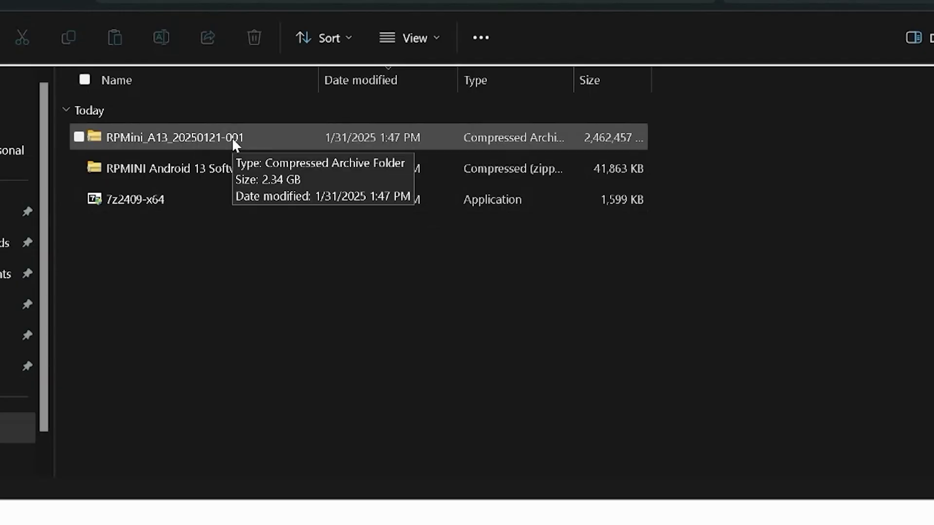
left_click(232, 137)
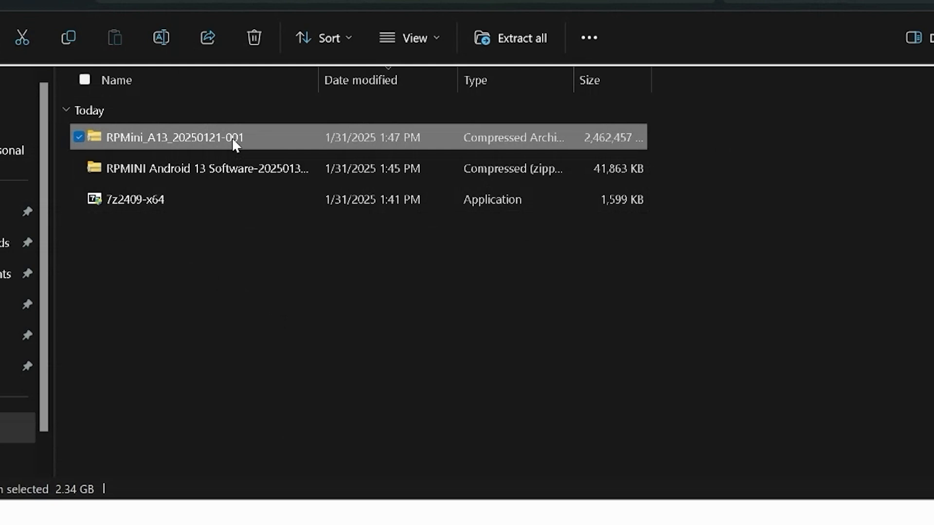
left_click(218, 167, "ctrl")
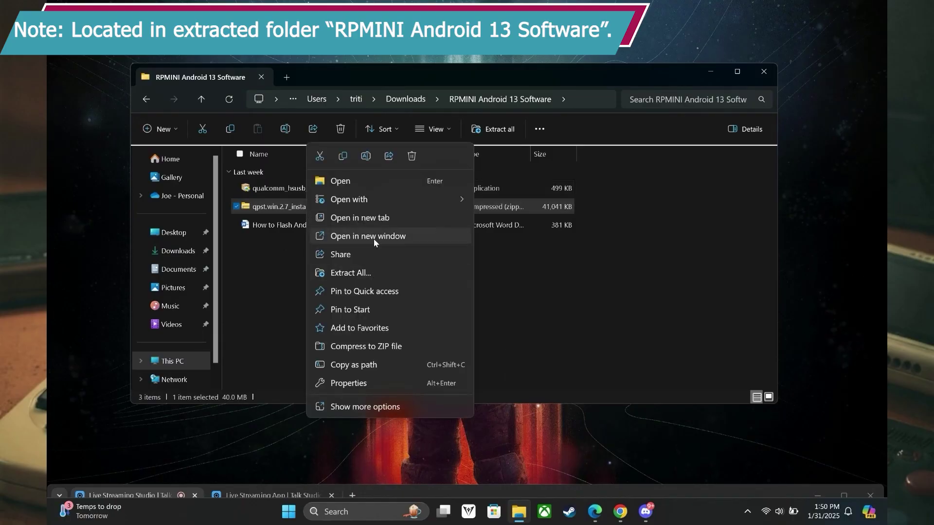
Extract the qpst.win.2.7_installer_00495.1 zip in place with 7-Zip Extract Here.
left_click(357, 409)
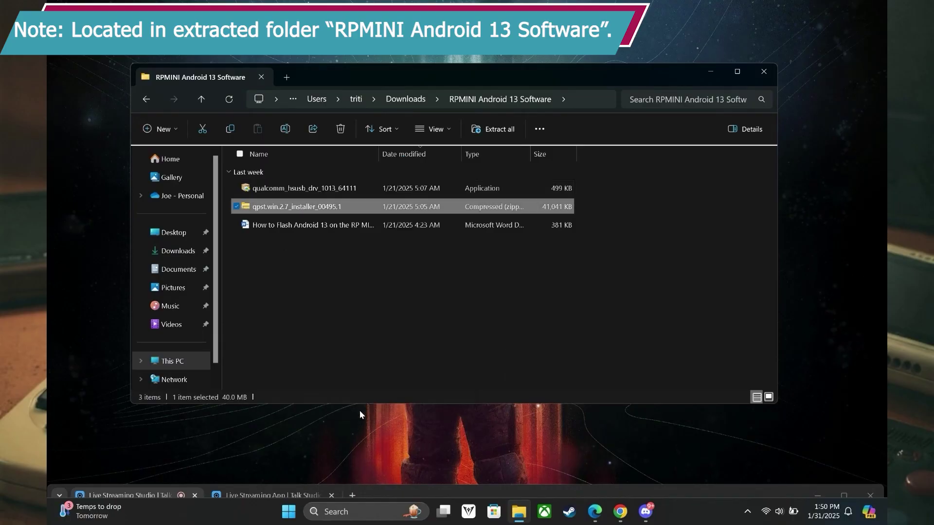
mouse_move(373, 286)
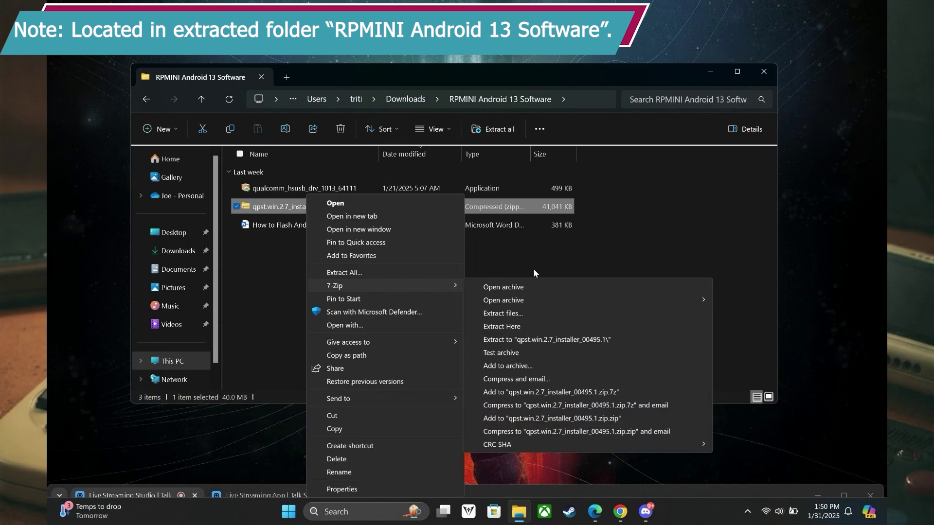
left_click(523, 332)
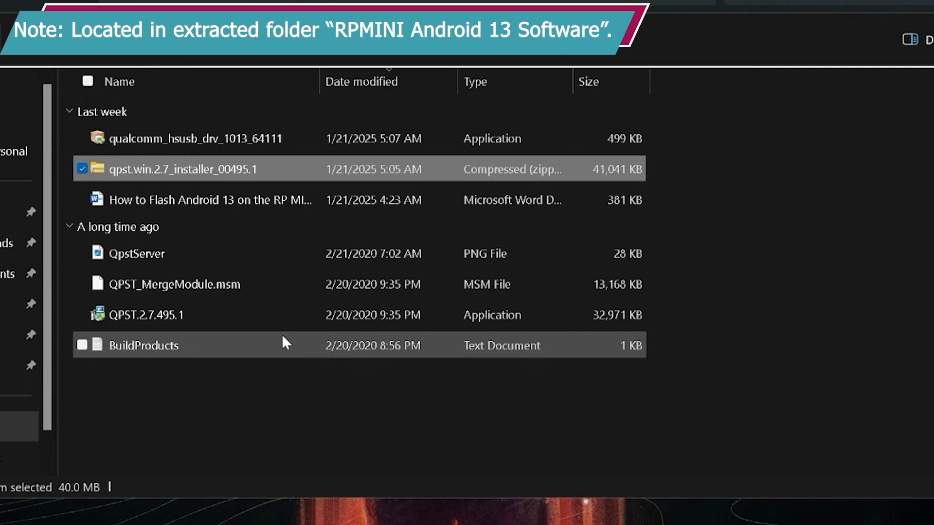
Run QPST.2.7.495.1, install the Visual C++ prerequisites, and accept the licence terms.
left_click(171, 317)
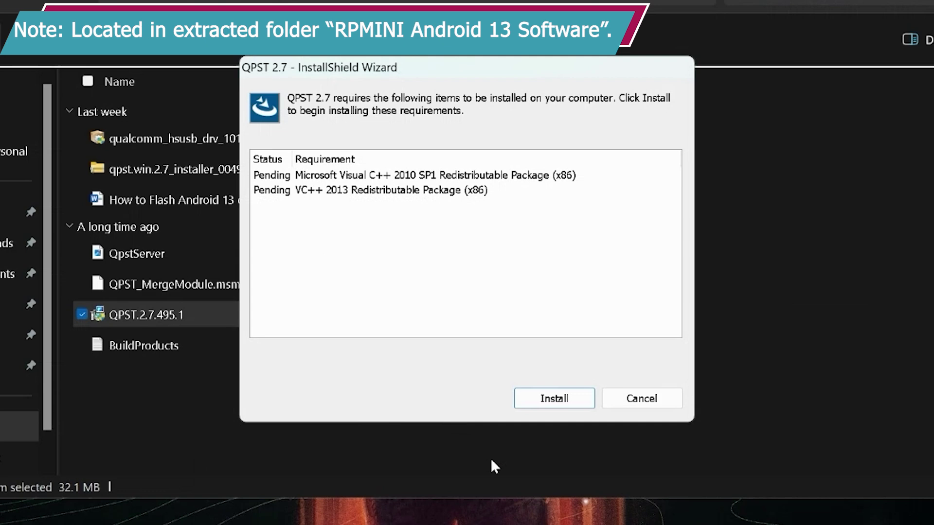
left_click(566, 397)
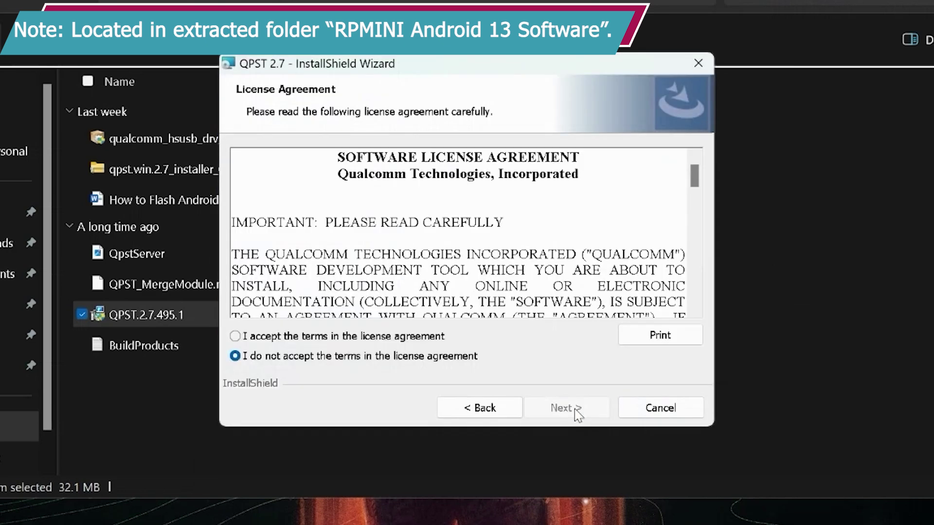
left_click(411, 339)
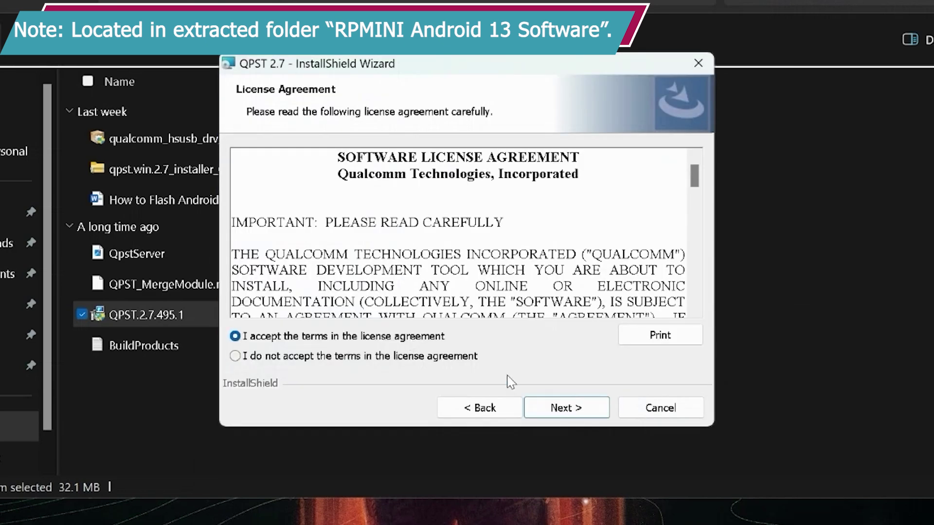
left_click(564, 408)
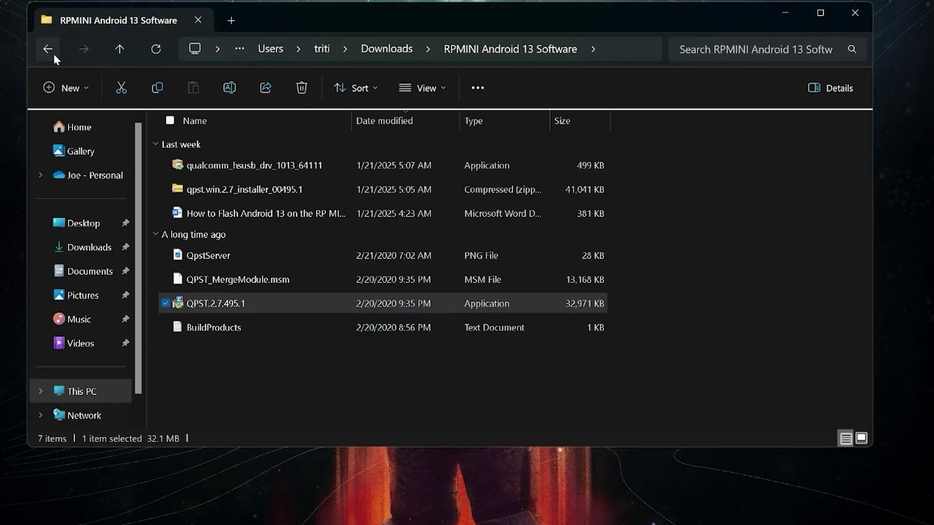
Open RPMini_A13_20250121 from Downloads and select prog_firehose_ddr.elf.
left_click(50, 49)
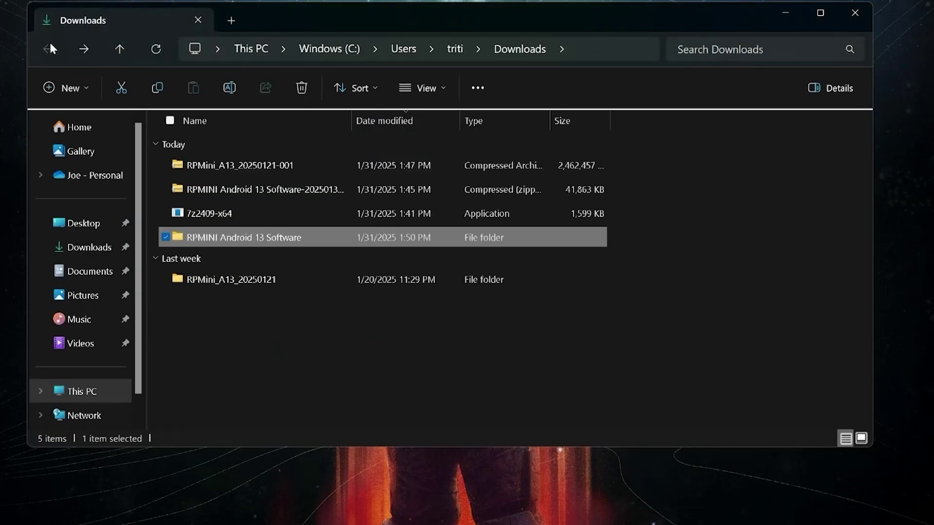
double_click(225, 282)
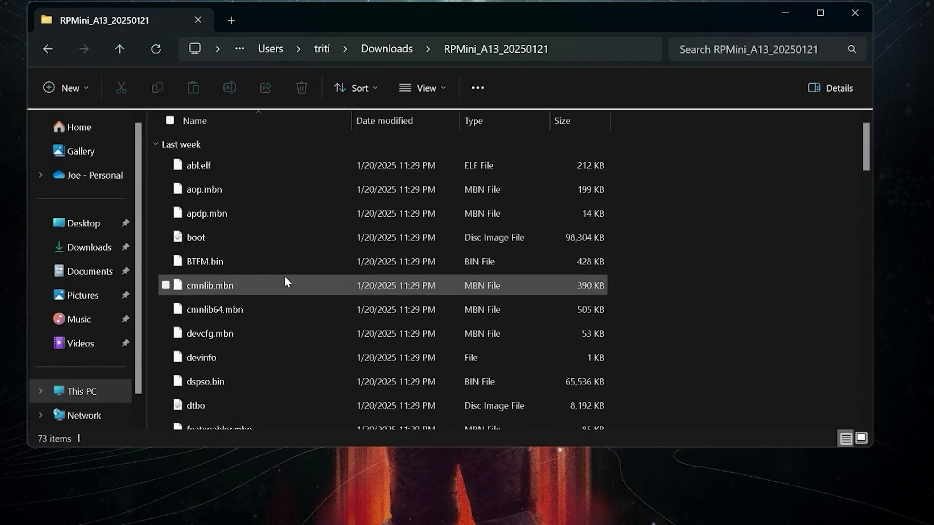
scroll(285, 278, "down", 5)
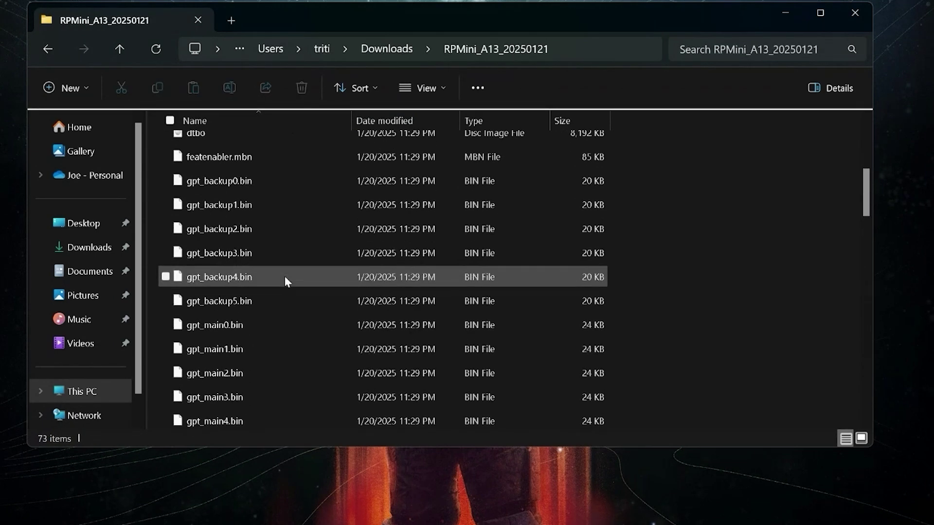
scroll(285, 279, "down", 4)
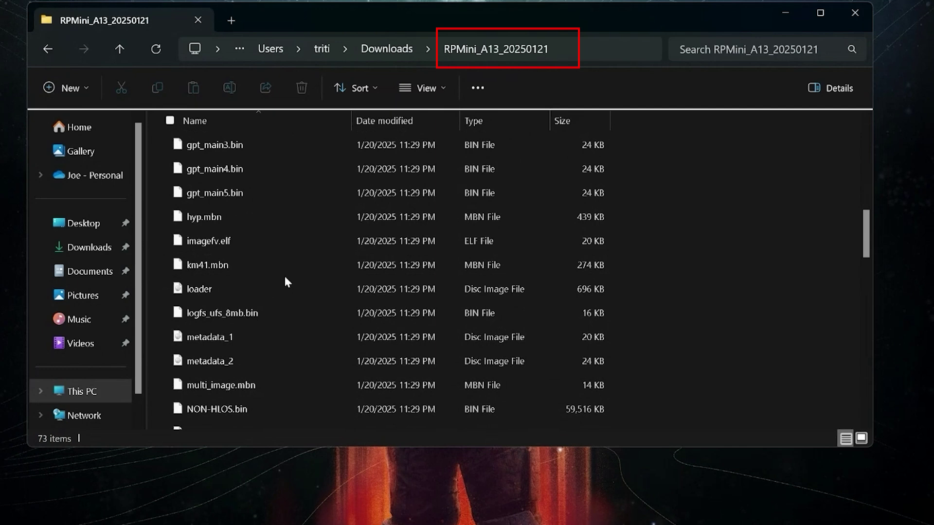
scroll(284, 282, "down", 3)
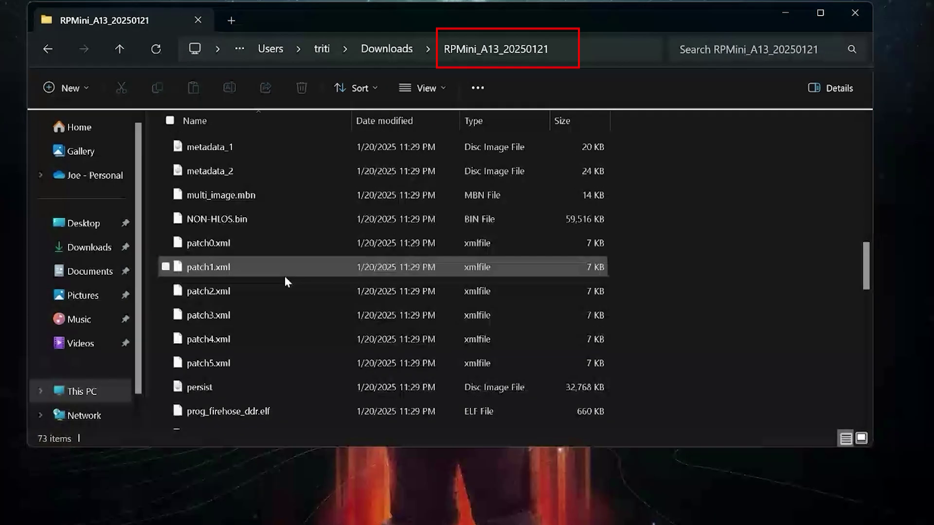
left_click(254, 348)
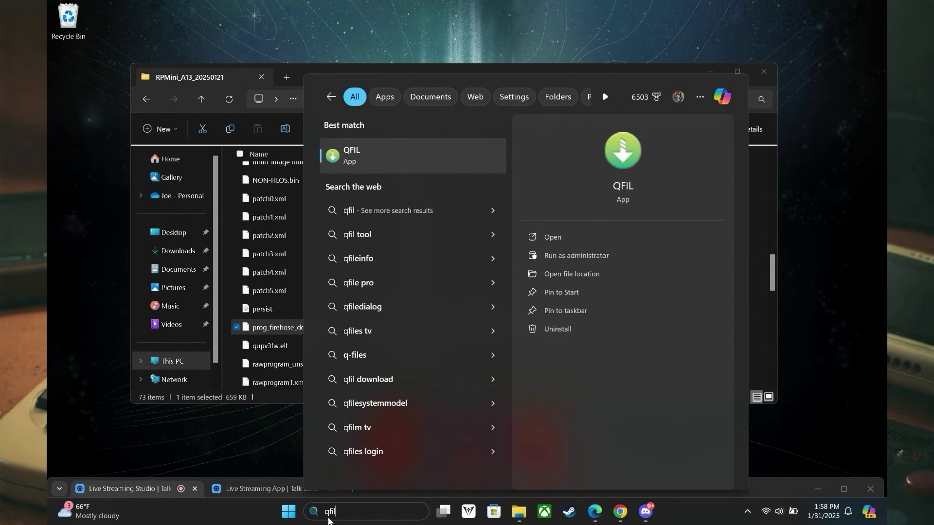
Launch QFIL from the Start search results and close the empty console window.
left_click(403, 151)
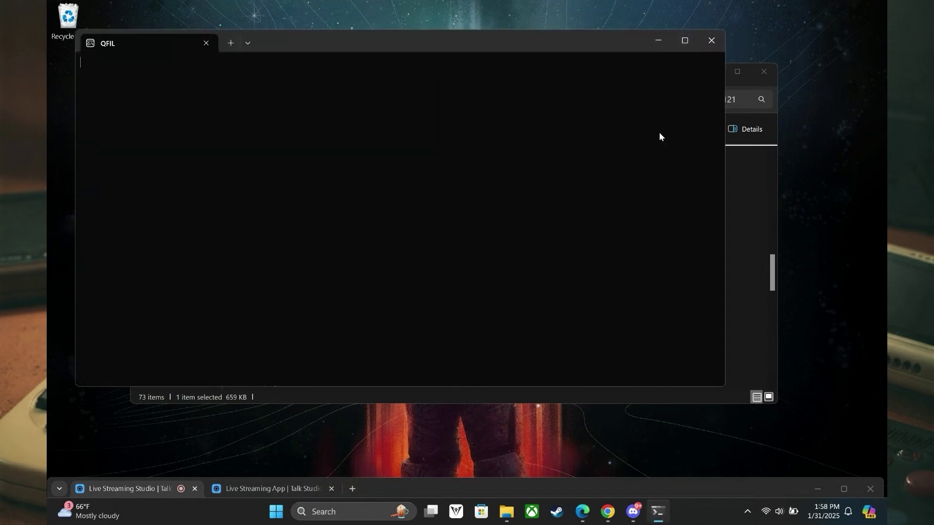
left_click(711, 41)
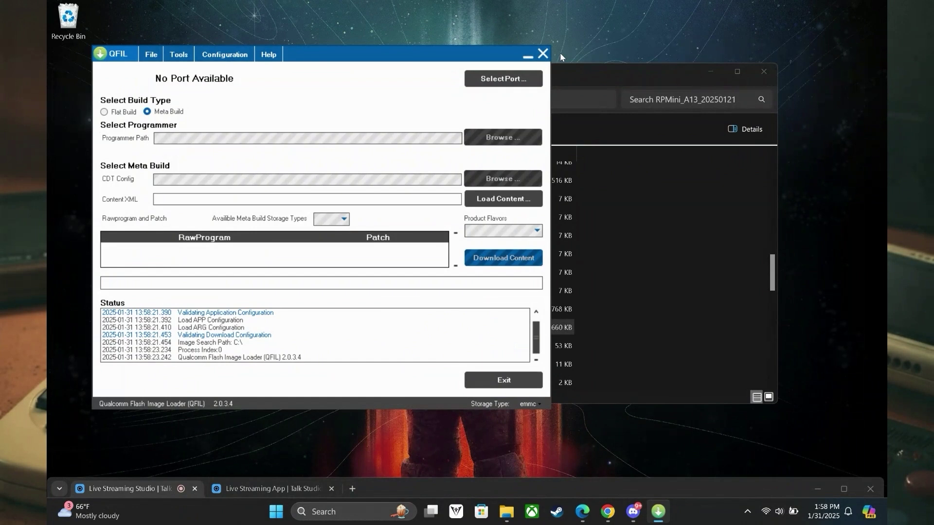
Change the FireHose Configuration Device Type from emmc to ufs and confirm.
left_click(229, 56)
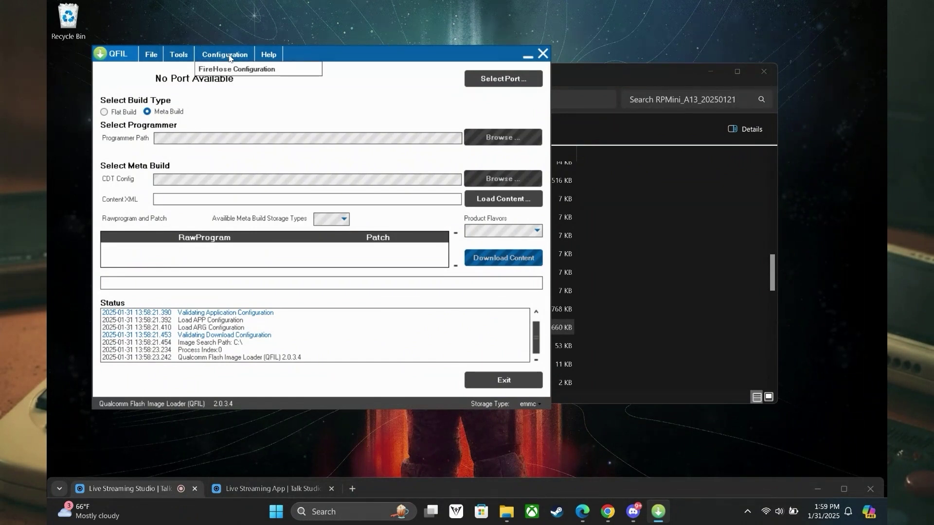
left_click(224, 70)
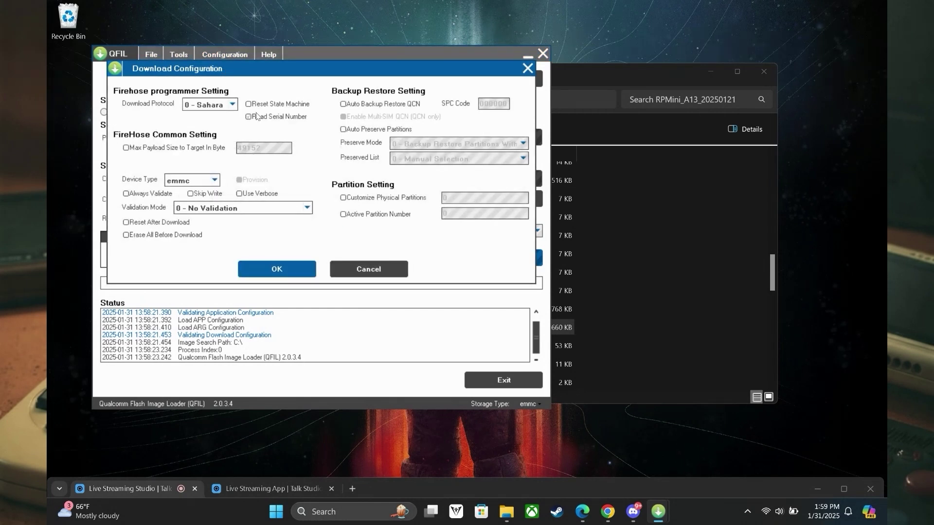
left_click(197, 180)
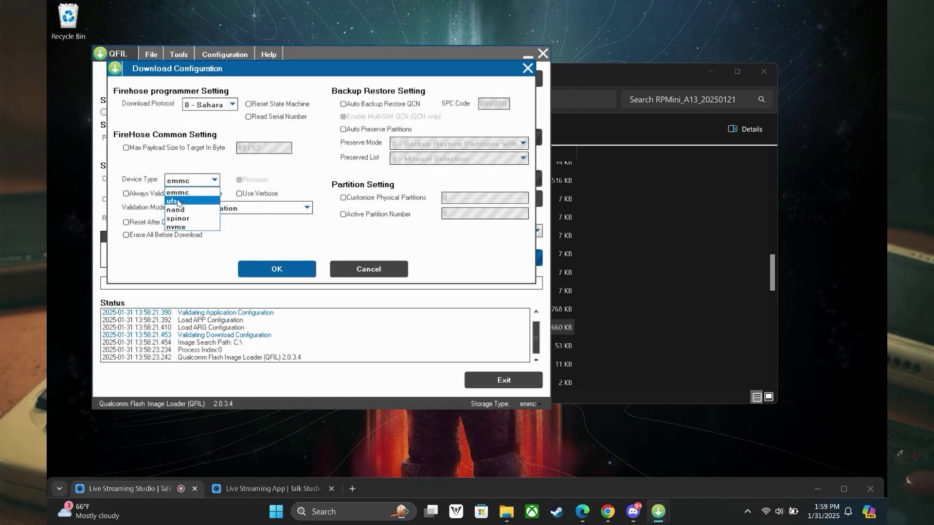
left_click(178, 201)
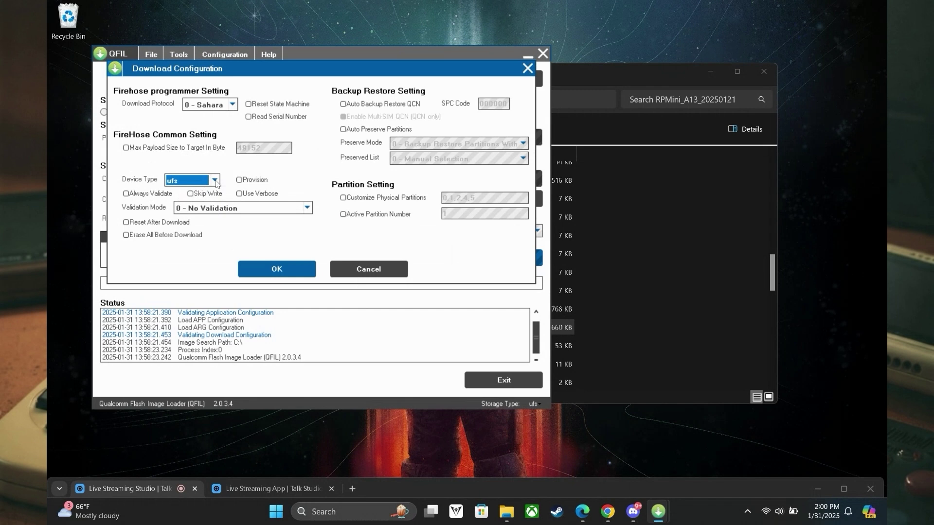
left_click(262, 275)
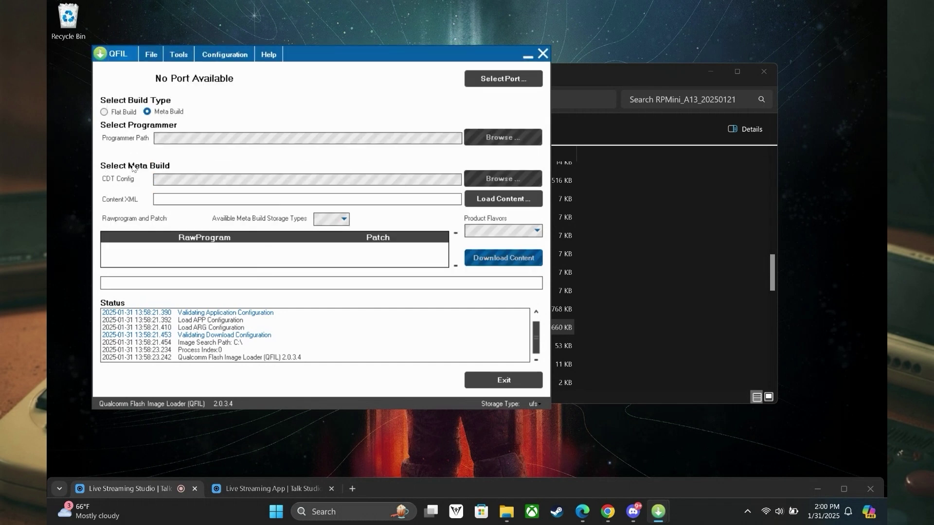
Switch QFIL to Flat Build and load prog_firehose_ddr.elf from RPMini_A13_20250121 as the programmer.
left_click(105, 112)
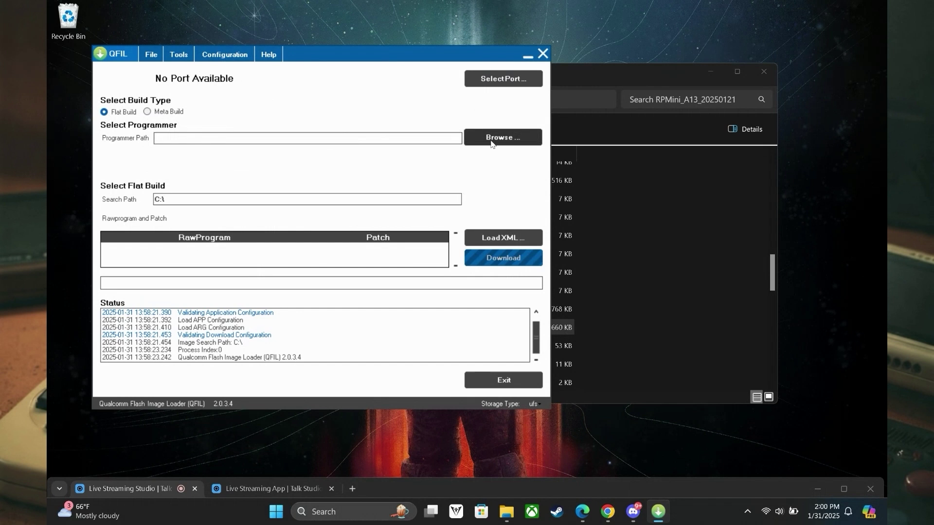
left_click(491, 141)
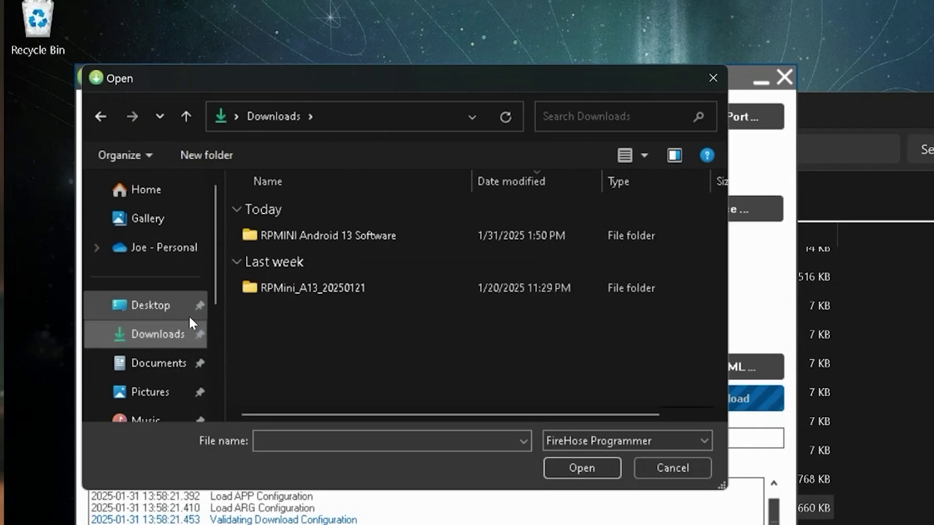
left_click(309, 294)
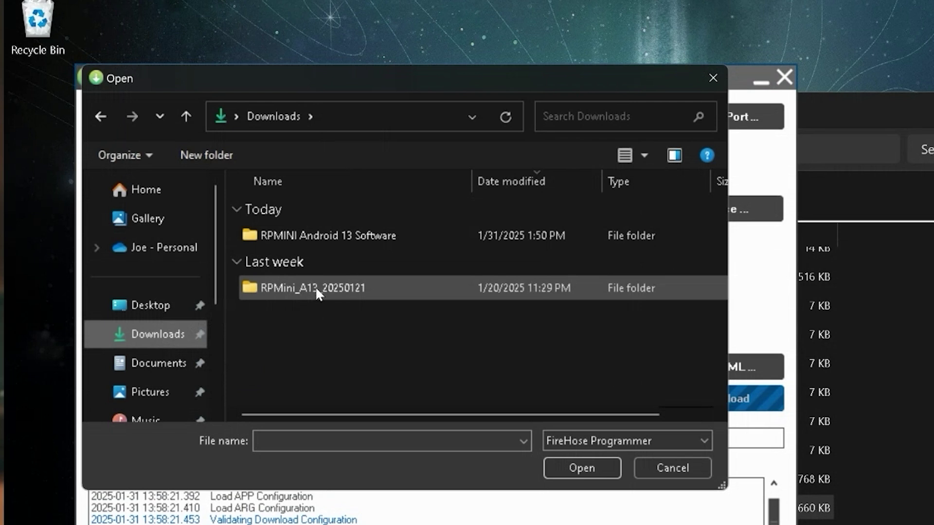
double_click(316, 290)
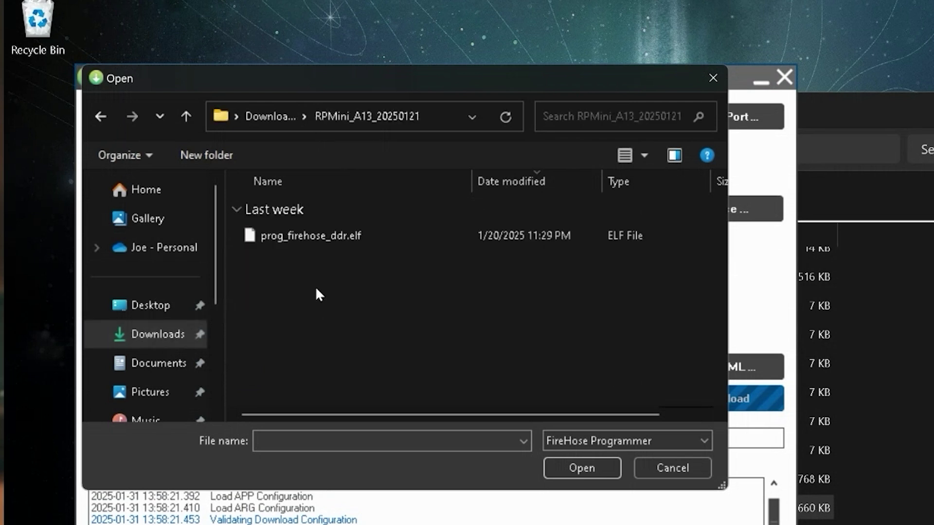
double_click(329, 235)
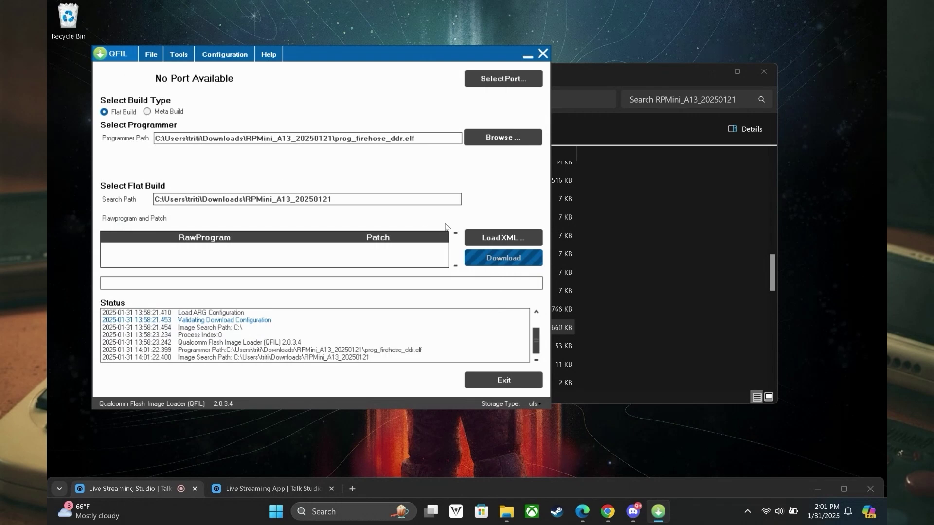
Load all six rawprogram XML files and pair them with patch0–patch5.xml.
left_click(507, 242)
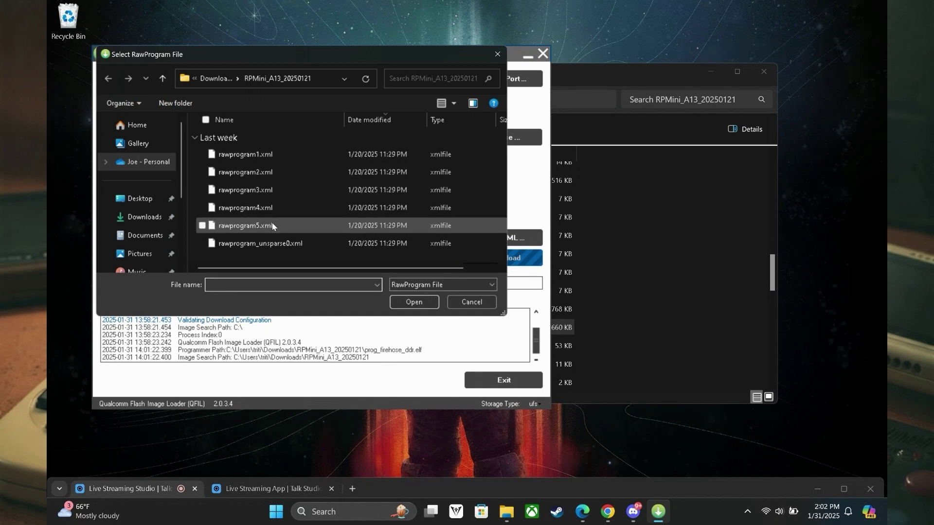
left_click_drag(269, 258, 256, 137)
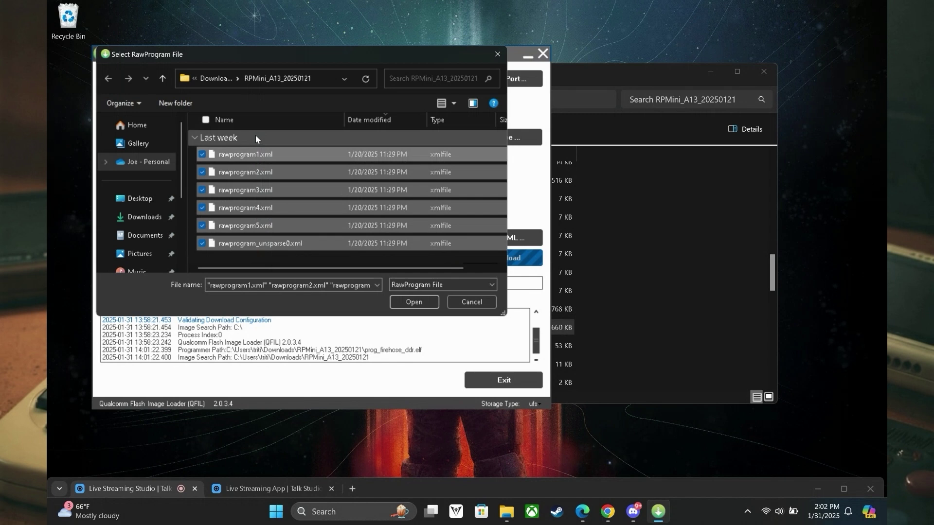
left_click(416, 309)
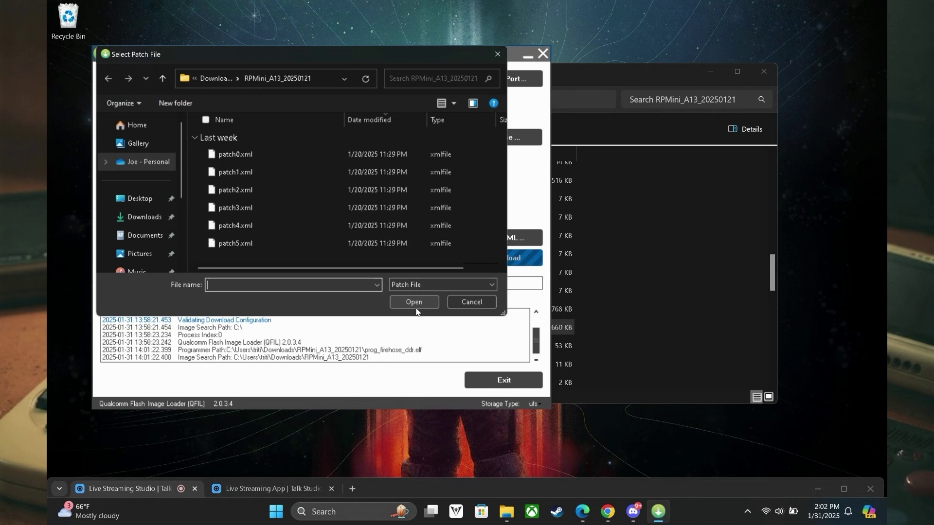
left_click_drag(409, 257, 235, 156)
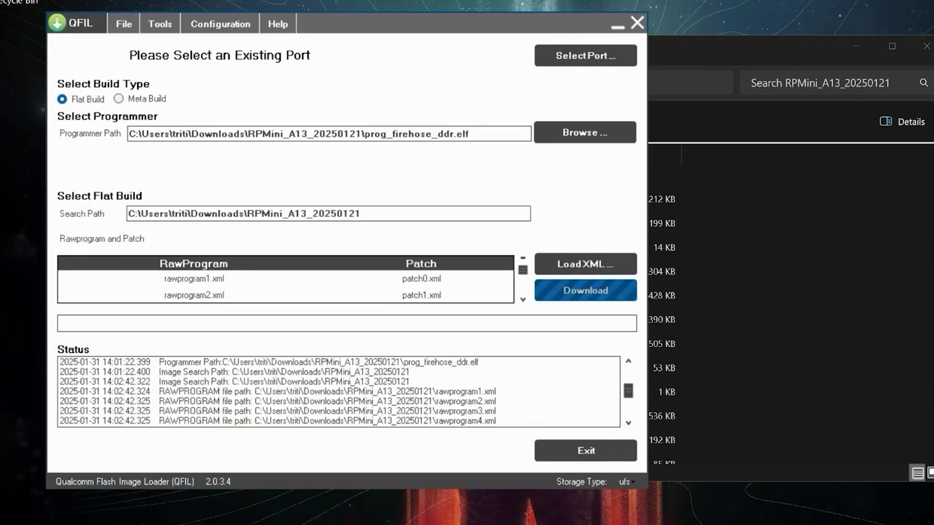
Select Qualcomm HS-USB QDLoader 9008 on COM3 as the flashing port.
left_click(585, 69)
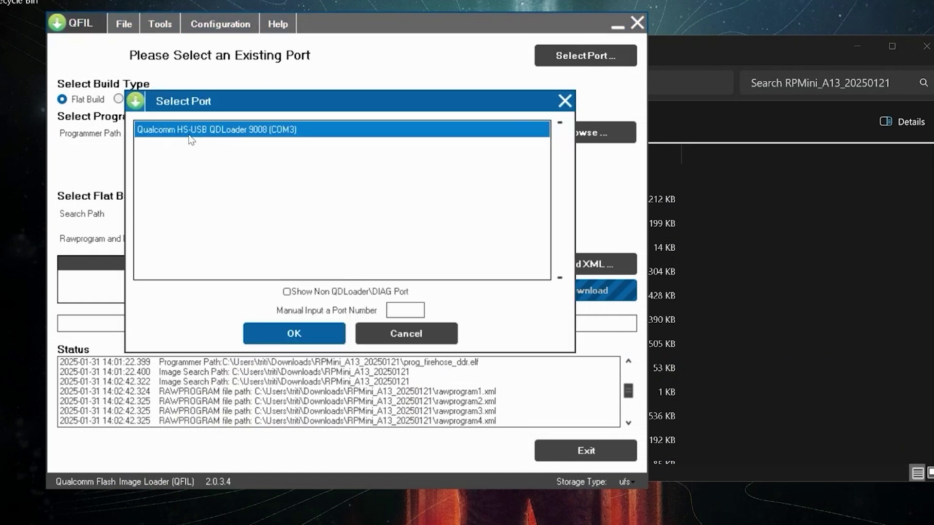
left_click(292, 334)
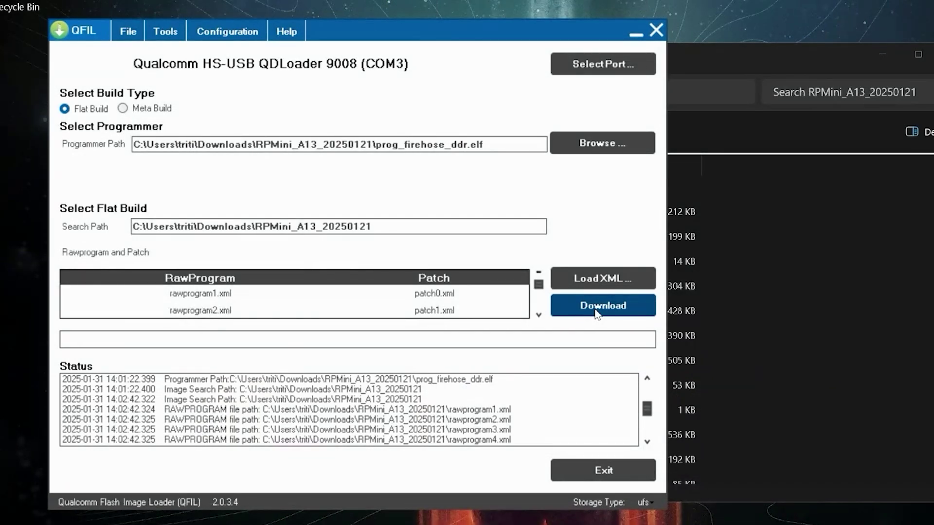
Start the download to flash the loaded Android 13 build onto the handheld.
left_click(597, 306)
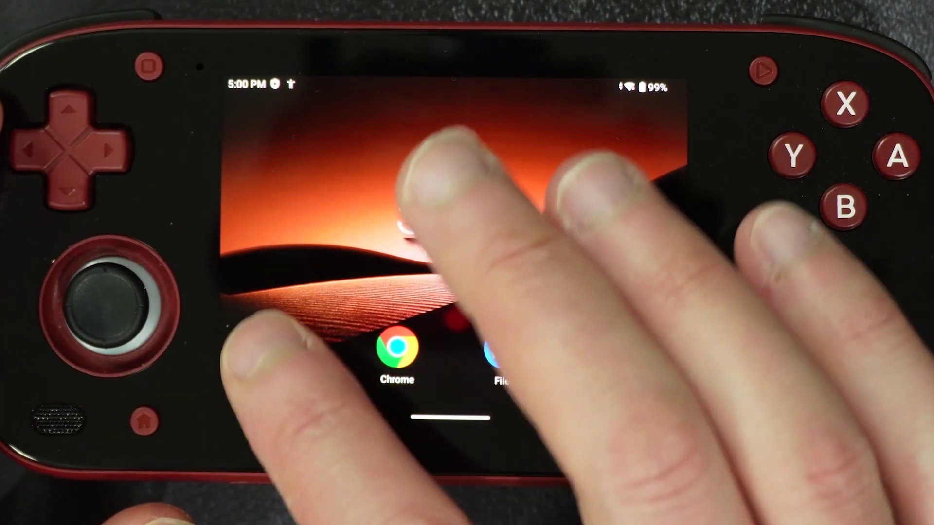
In Settings, open About handheld console and view the Android version entry showing 13.
left_click(419, 224)
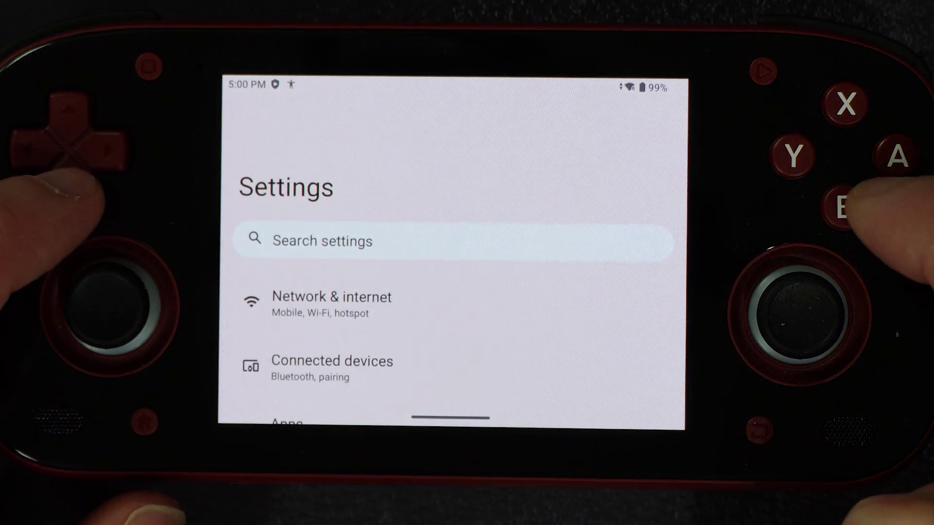
key("Down")
key("Down")
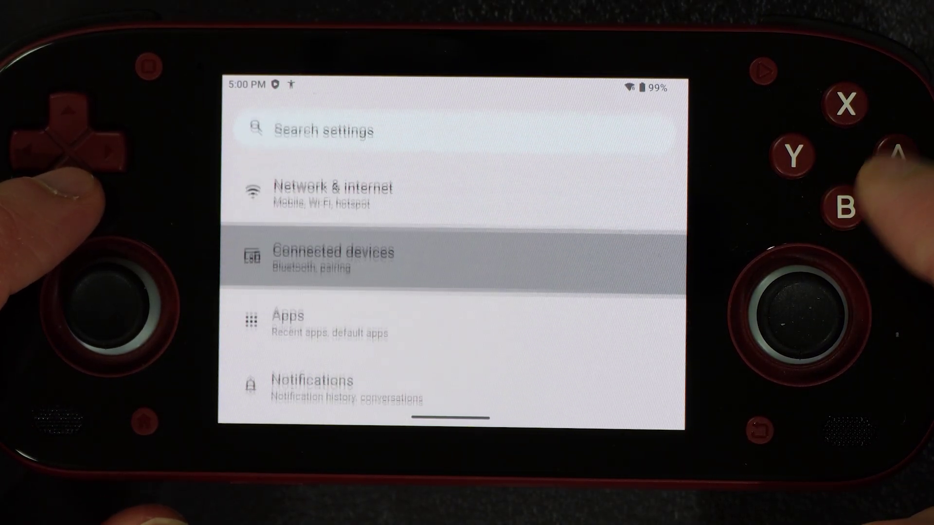
key("Down")
key("Down")
key("Down")
key("Down")
key("Down")
key("Down")
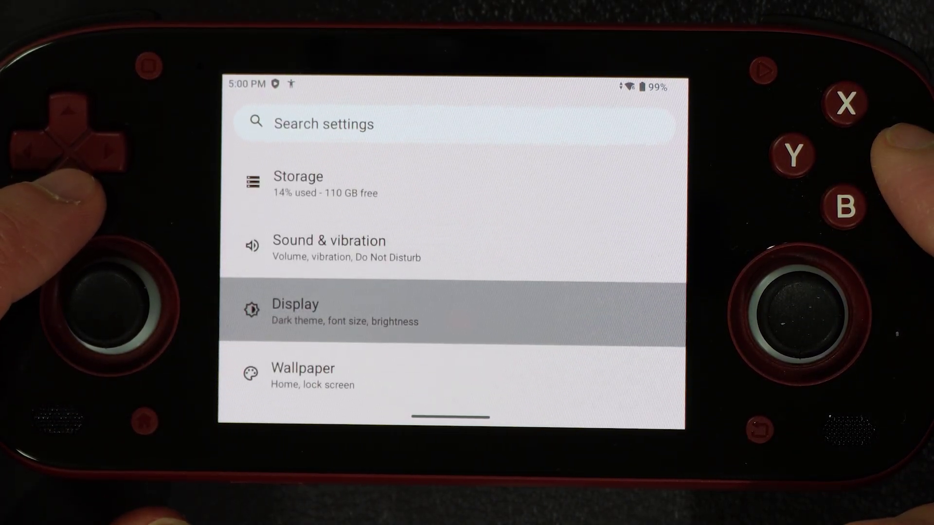
key("Down")
key("Down")
key("Down")
key("Down")
key("Down")
key("Down")
key("Down")
key("Down")
key("Down")
key("Down")
key("Down")
key("Down")
key("Return")
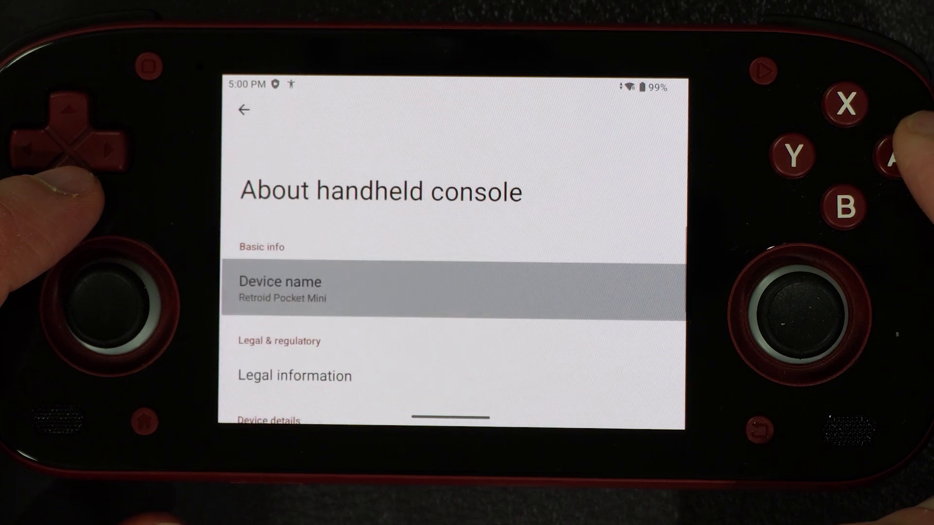
key("Down")
key("Down")
key("Down")
key("Down")
key("Down")
key("Down")
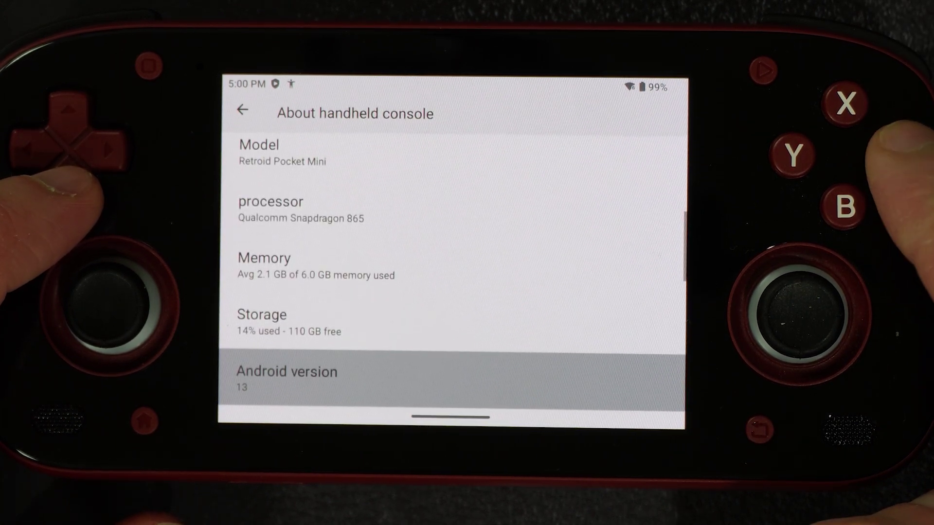
key("Return")
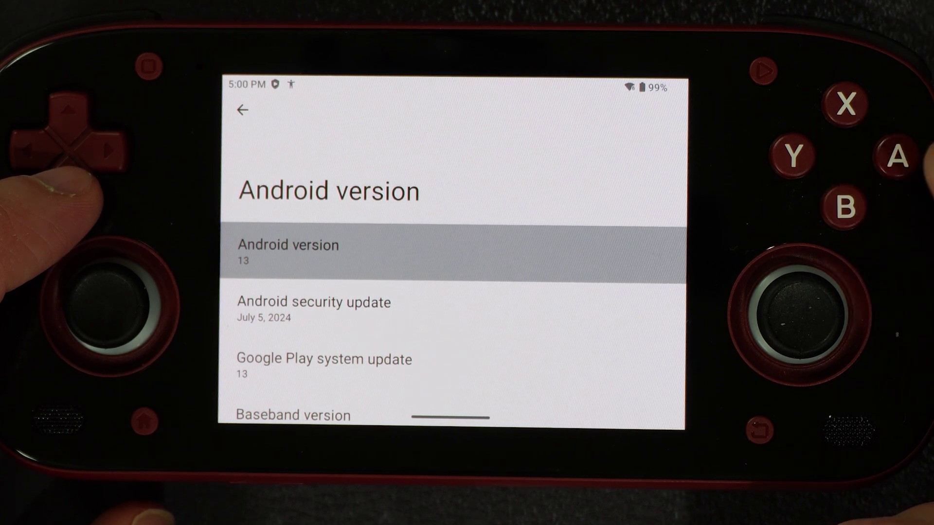
key("Escape")
key("Escape")
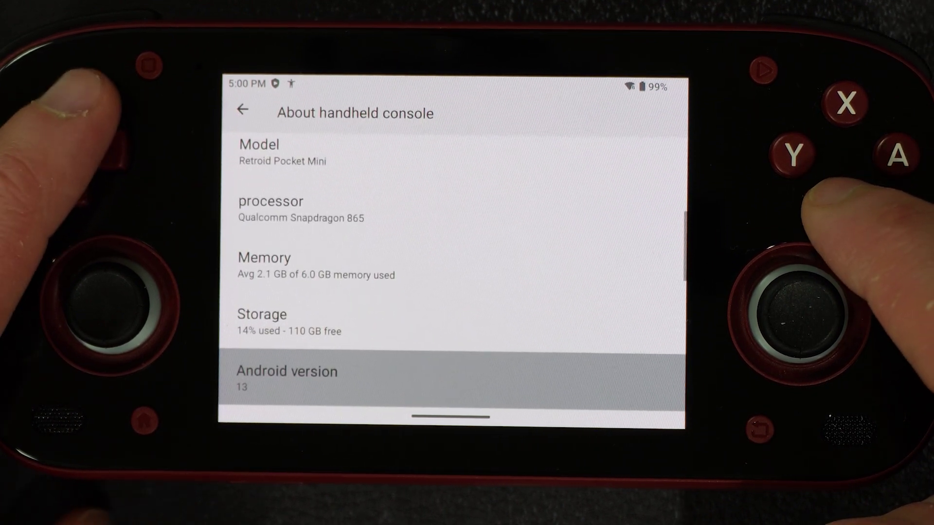